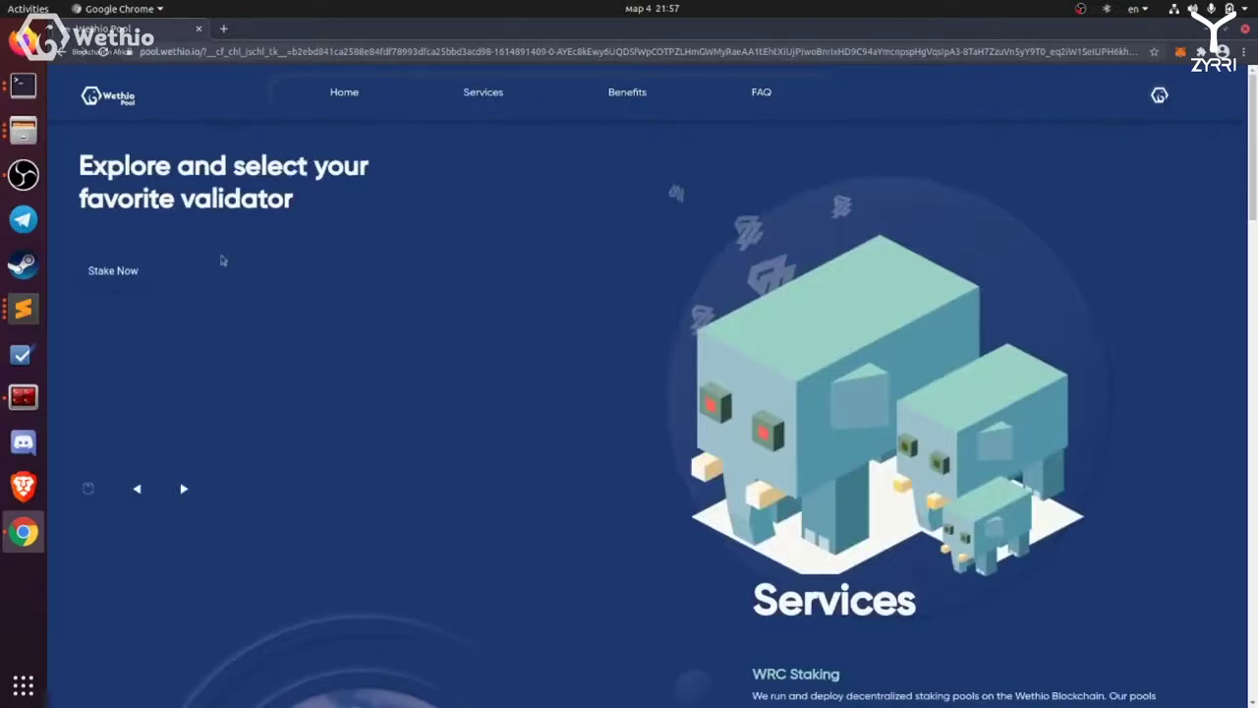
Step: Go to the list of staking pools and open the details page of the Poolone pool
left_click(112, 275)
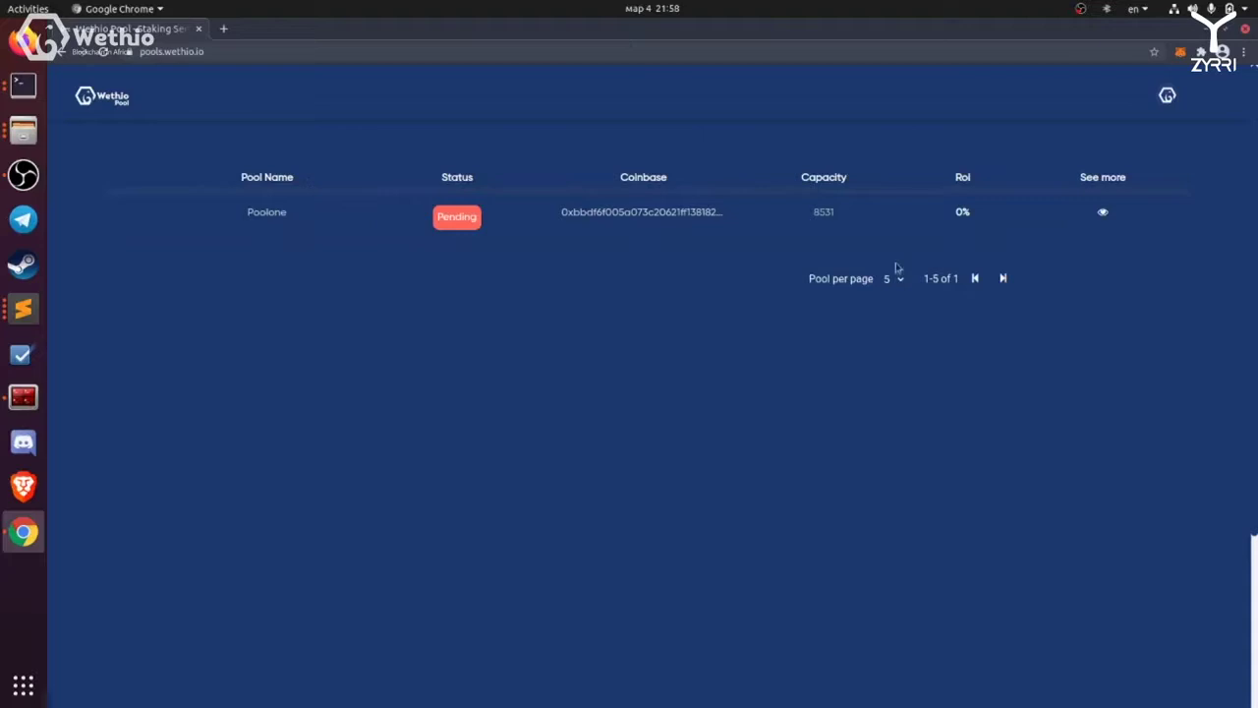
left_click(1102, 216)
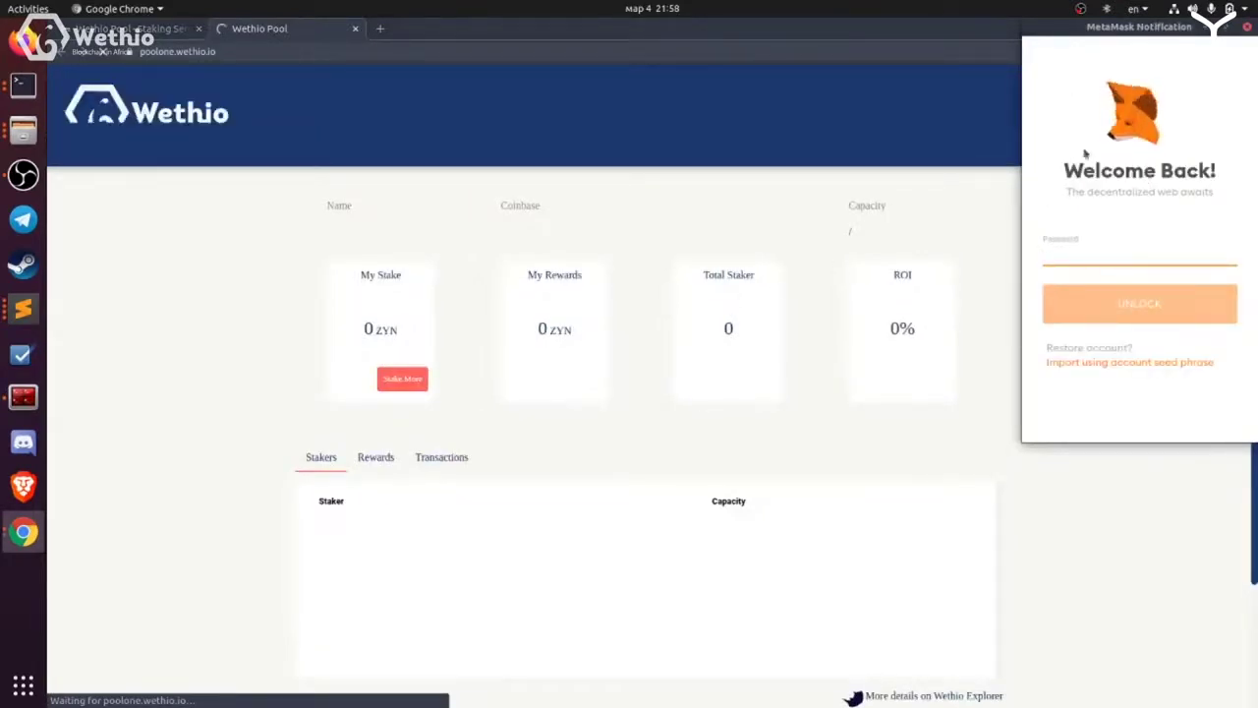
Step: Unlock MetaMask with the wallet password and connect the Wethio Mainnet Pool account to the pool site
type("•••••••")
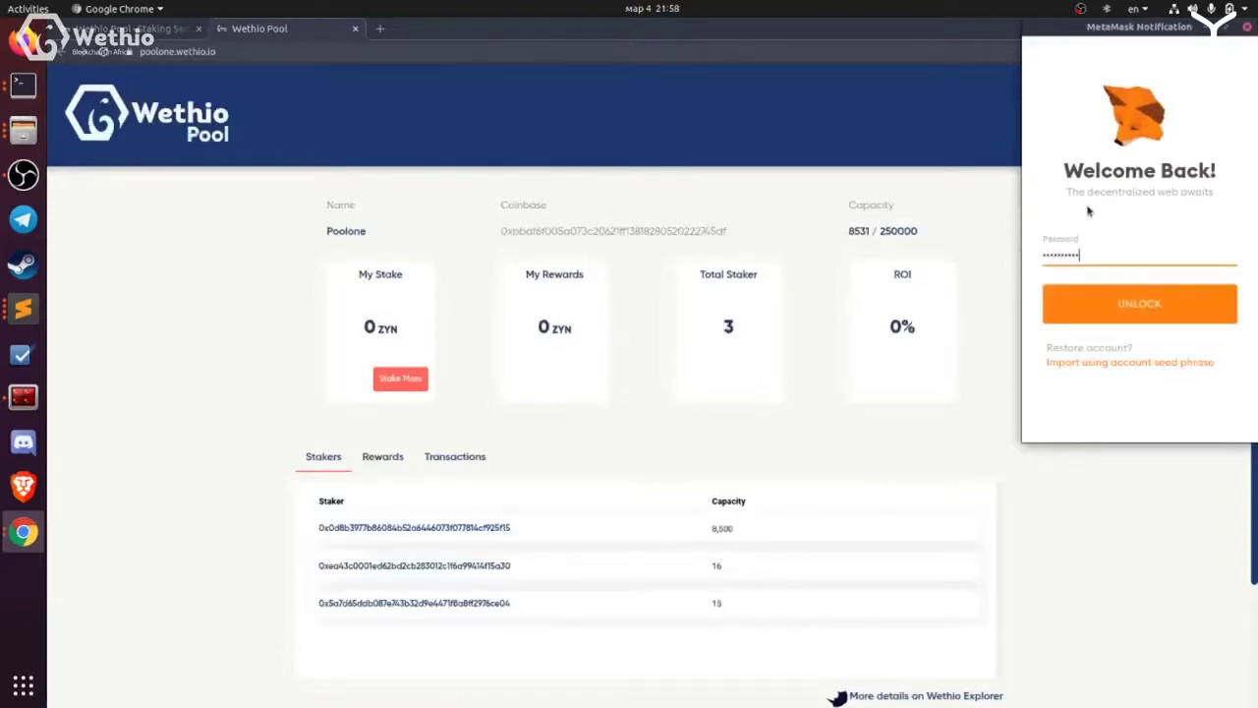
key("Return")
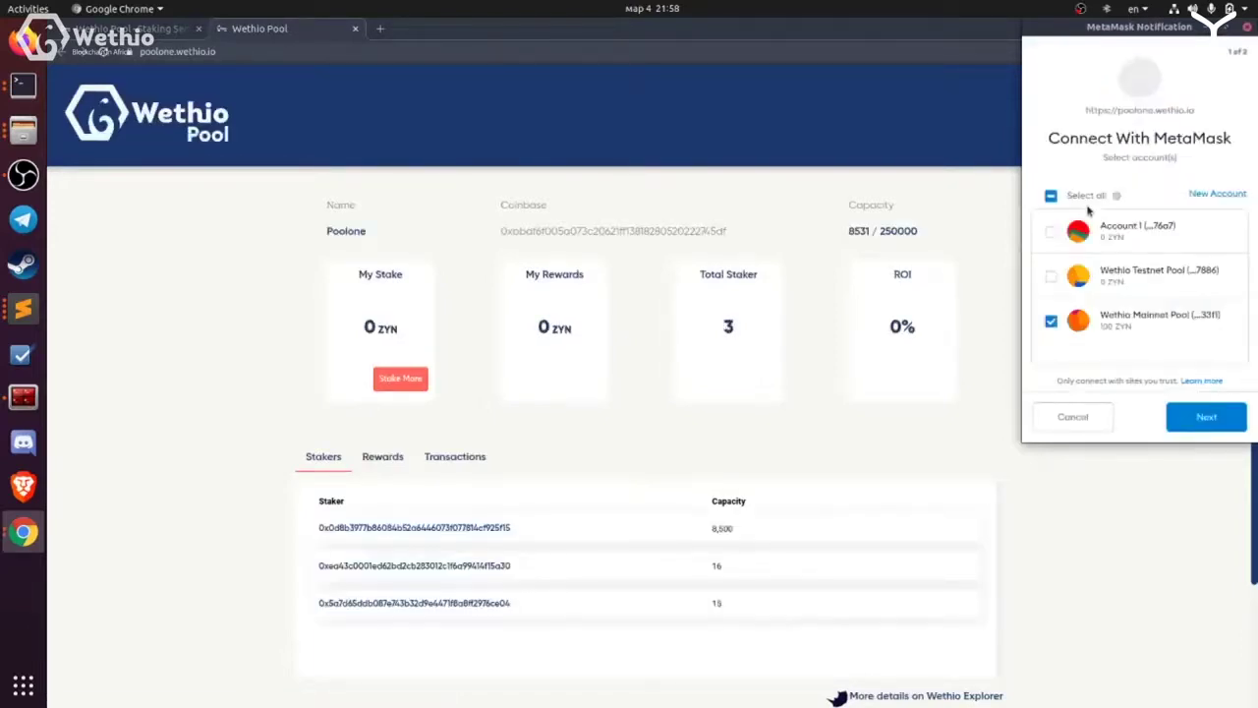
left_click(1219, 420)
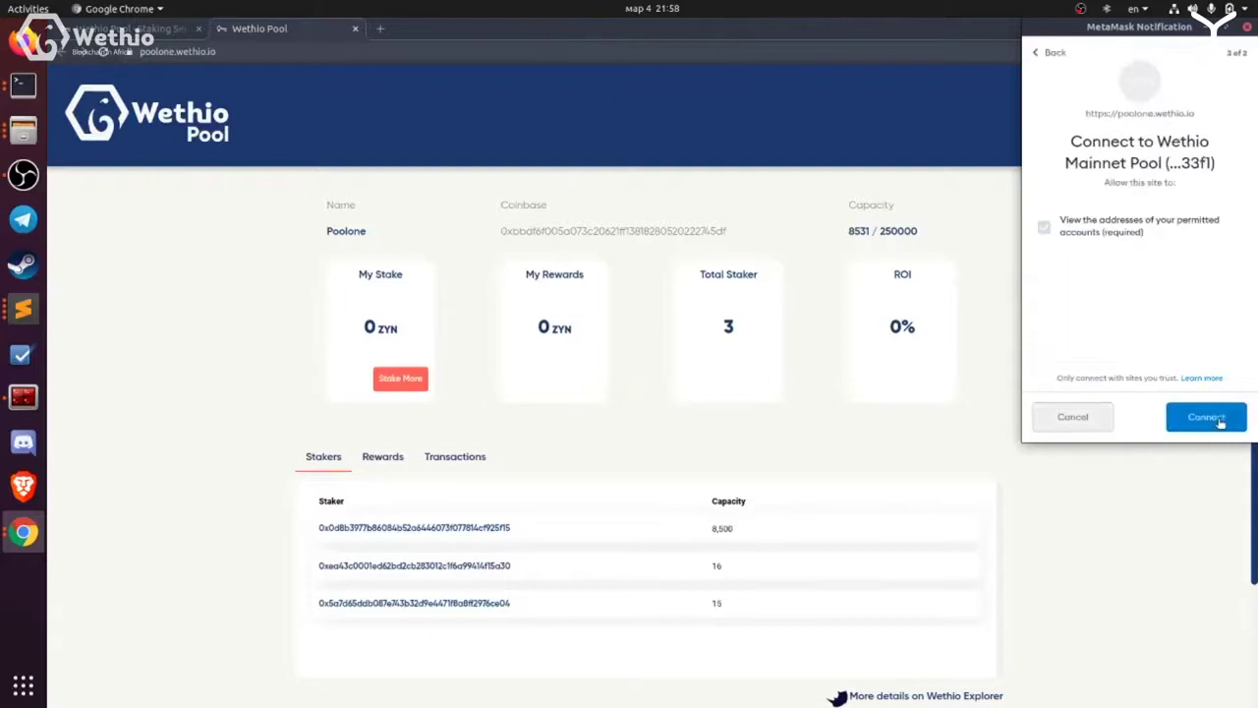
left_click(1219, 421)
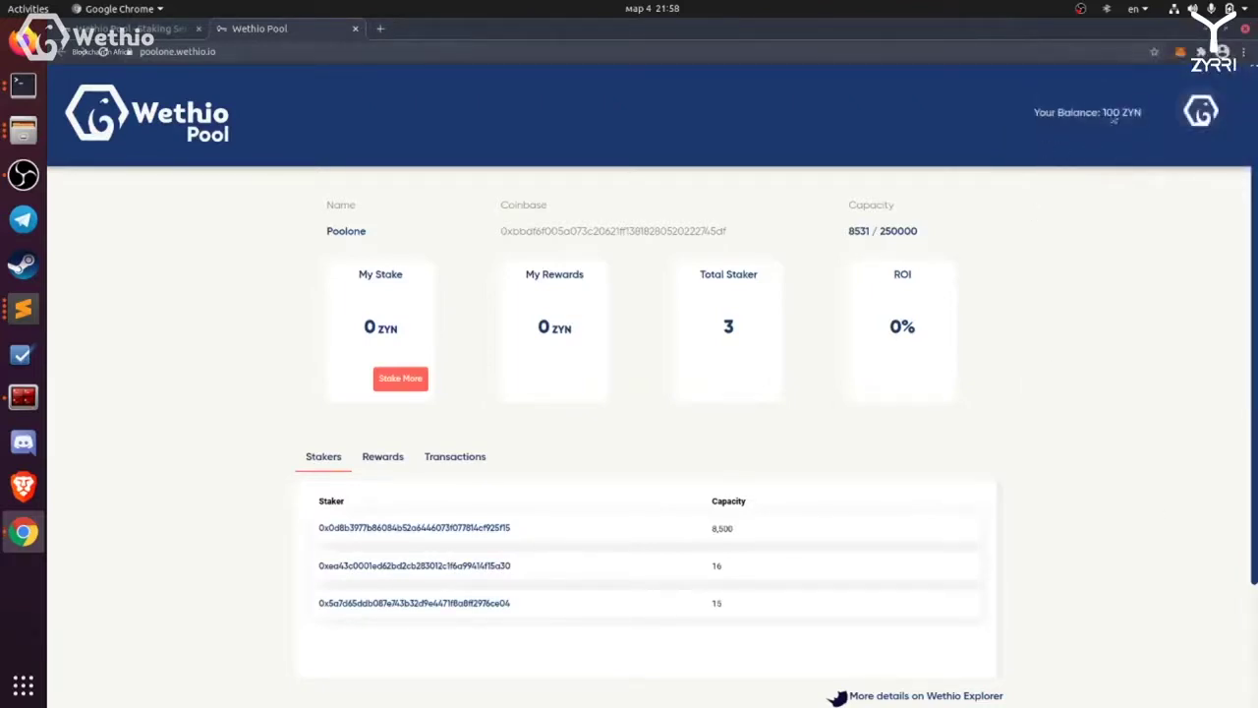
Step: Examine Poolone's capacity, stake and ROI figures, and its Stakers, Rewards and Transactions lists
scroll(914, 315, "down", 2)
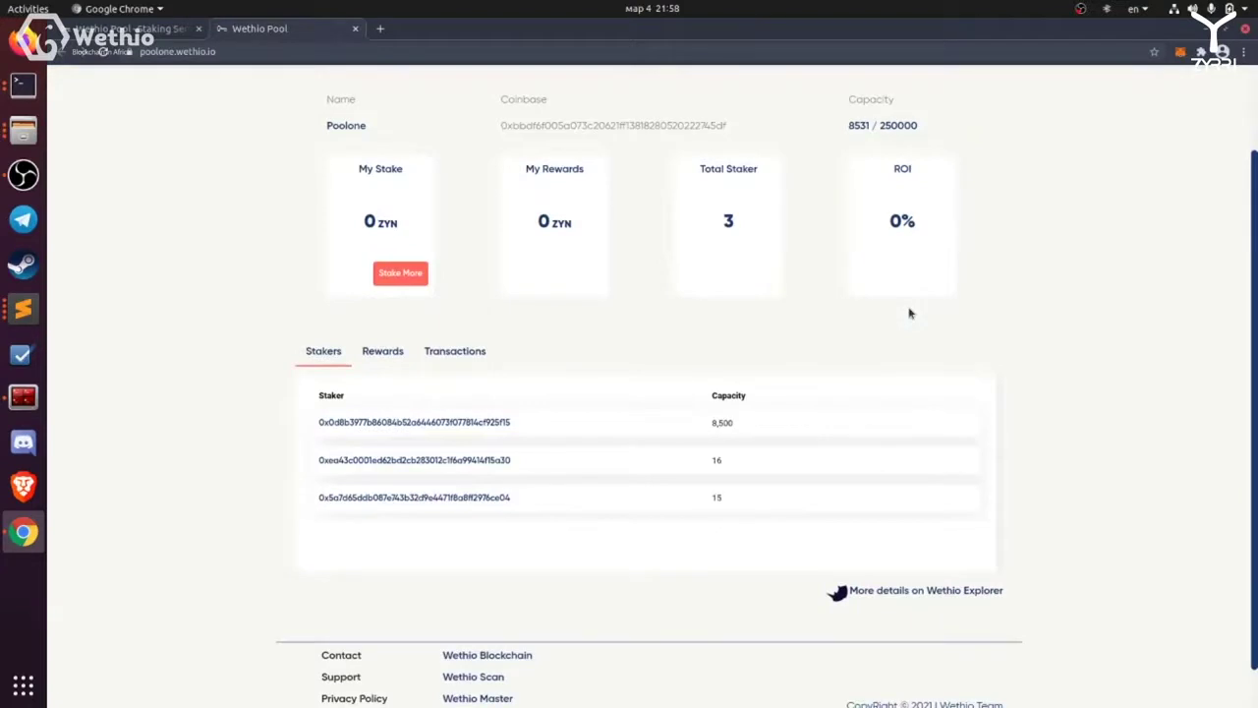
scroll(559, 339, "up", 2)
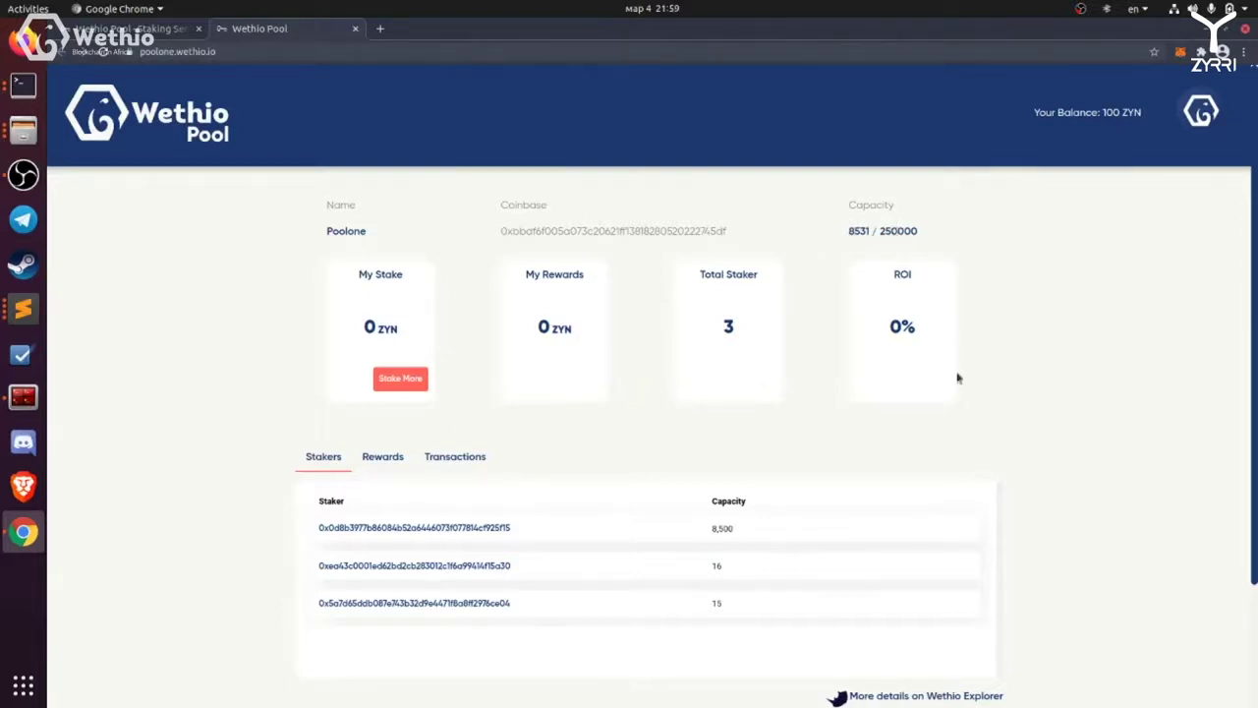
scroll(789, 396, "down", 1)
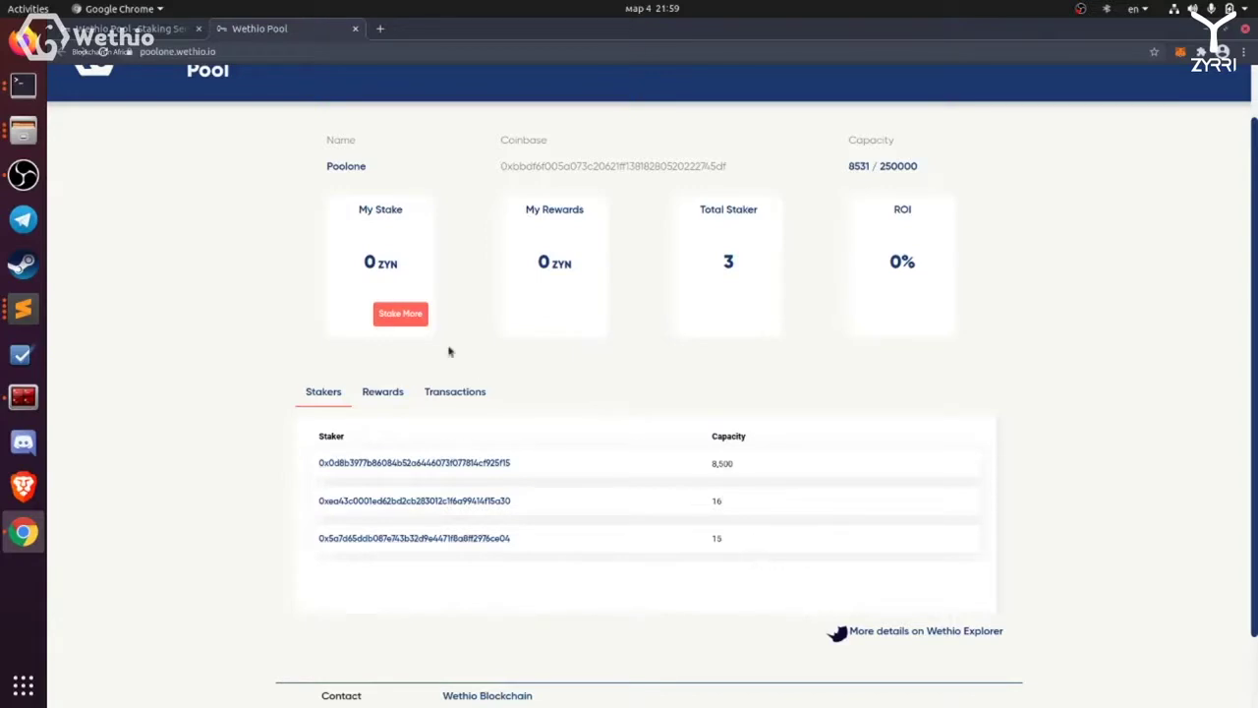
left_click(394, 395)
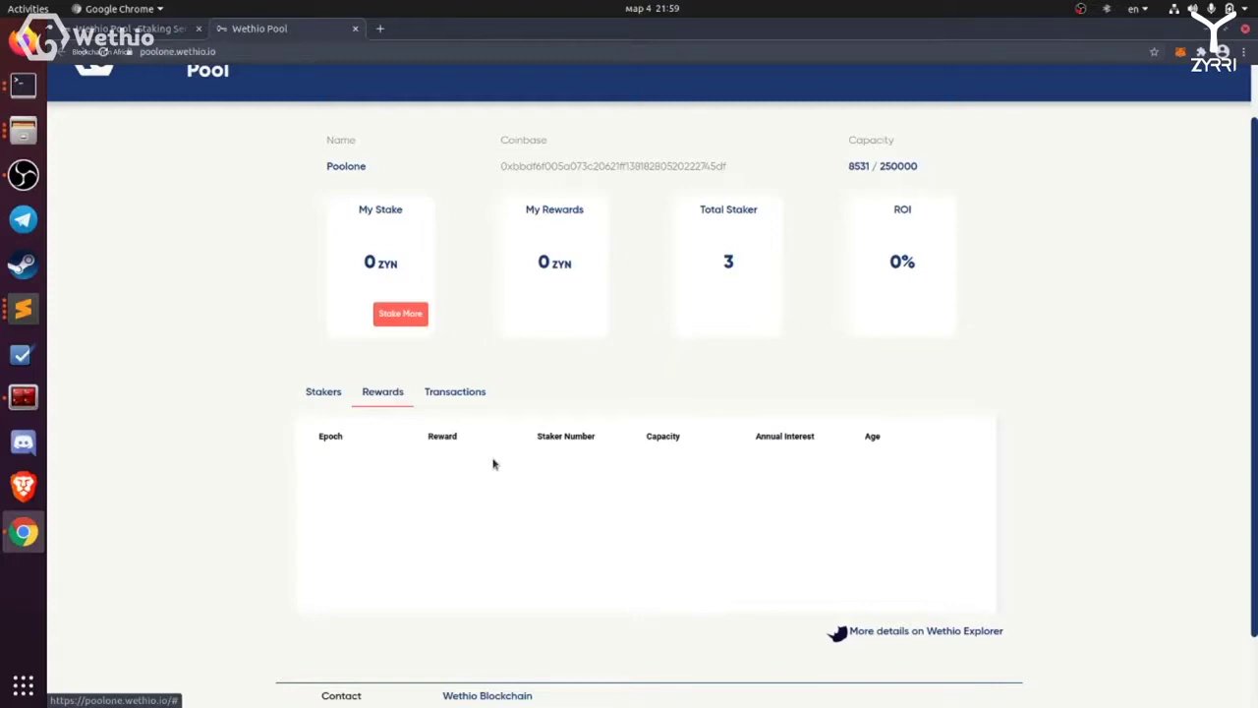
scroll(458, 413, "down", 1)
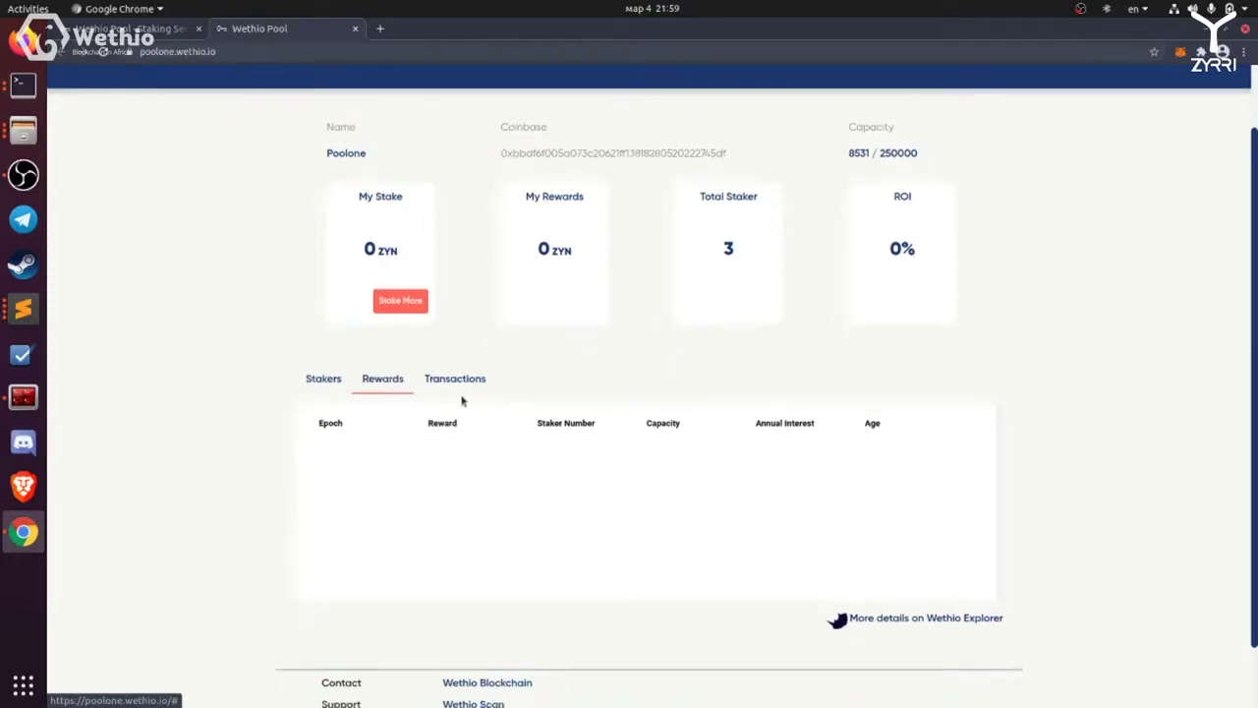
left_click(462, 389)
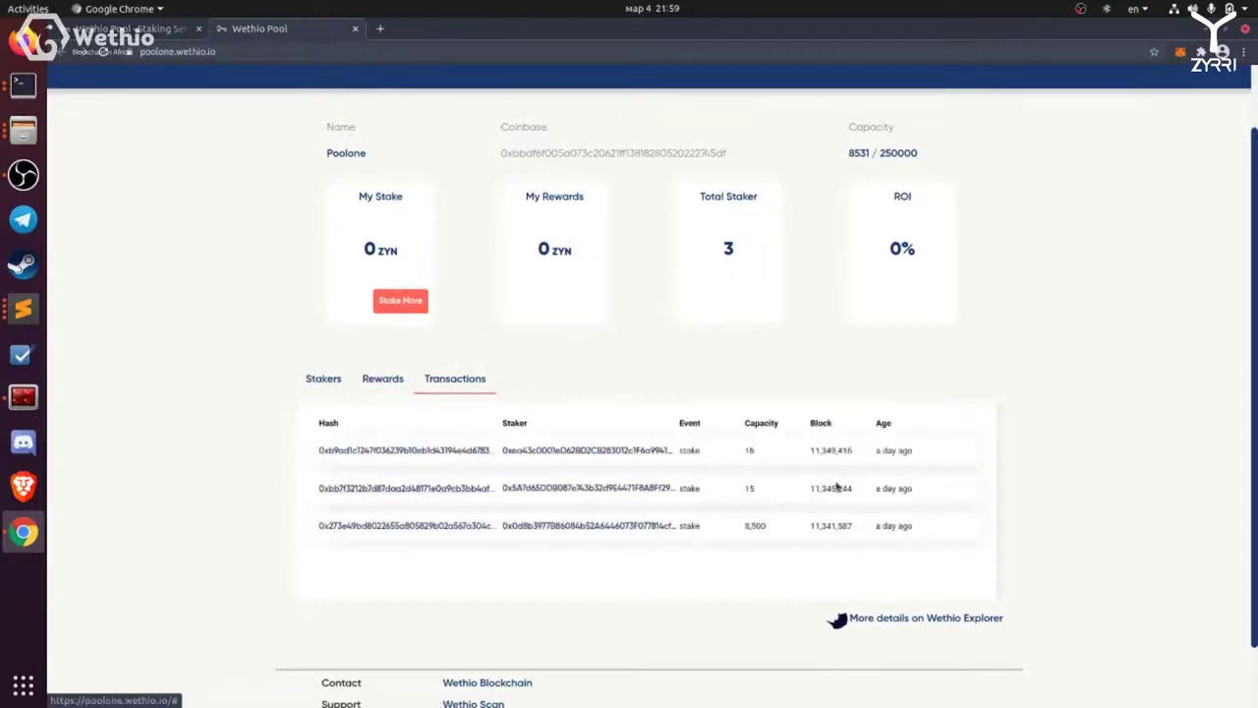
left_click(323, 378)
scroll(486, 260, "up", 2)
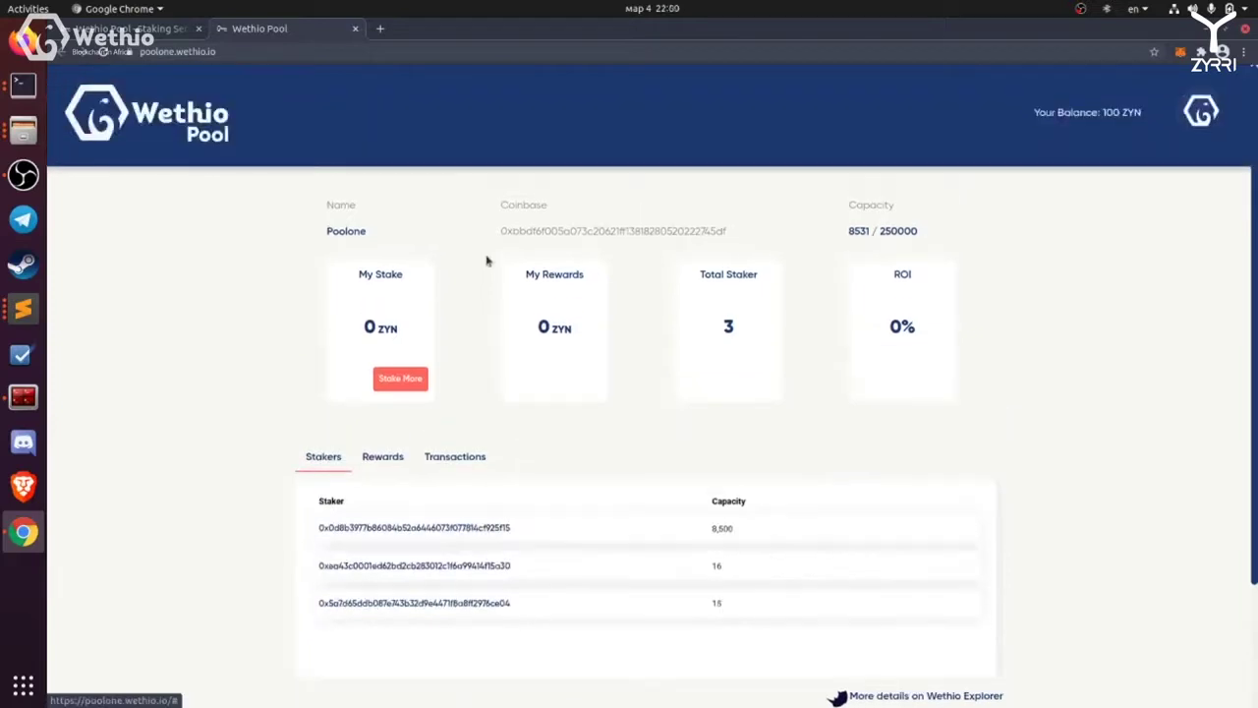
Step: Stake 50 ZYN in the Poolone pool, confirm the transaction in MetaMask and return to the pool dashboard
left_click(400, 379)
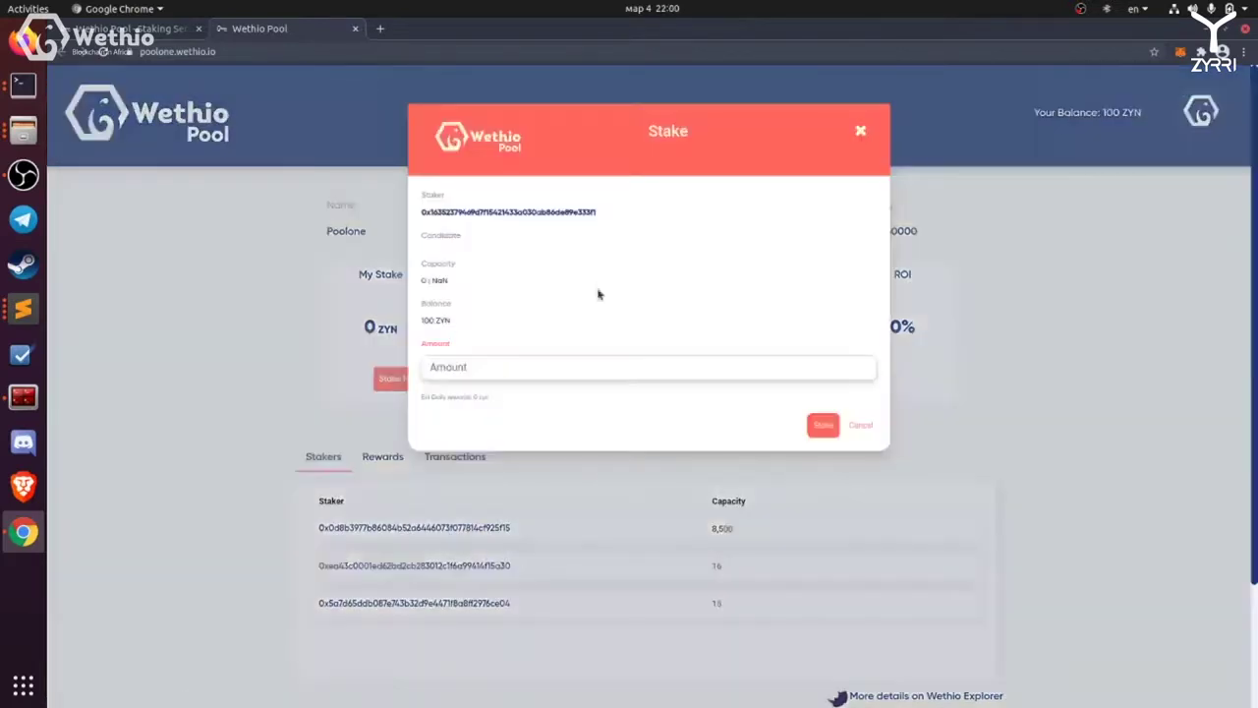
left_click(541, 378)
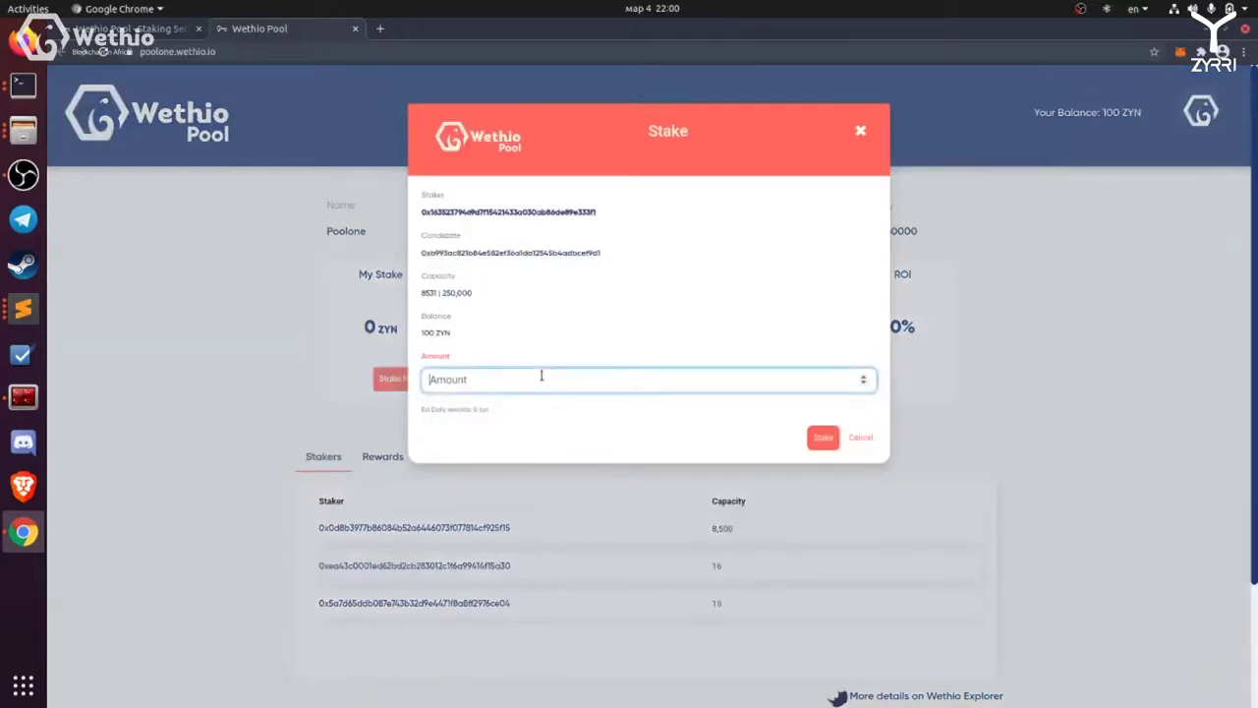
type("50")
left_click(824, 444)
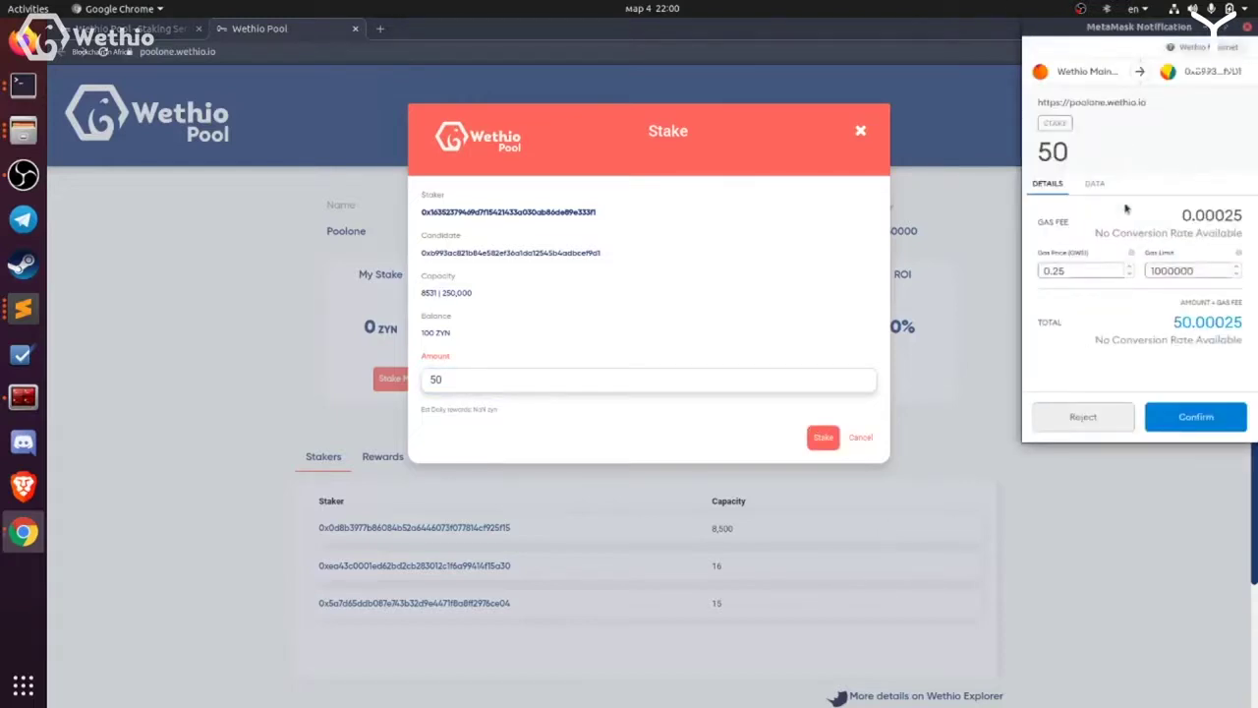
left_click(1214, 418)
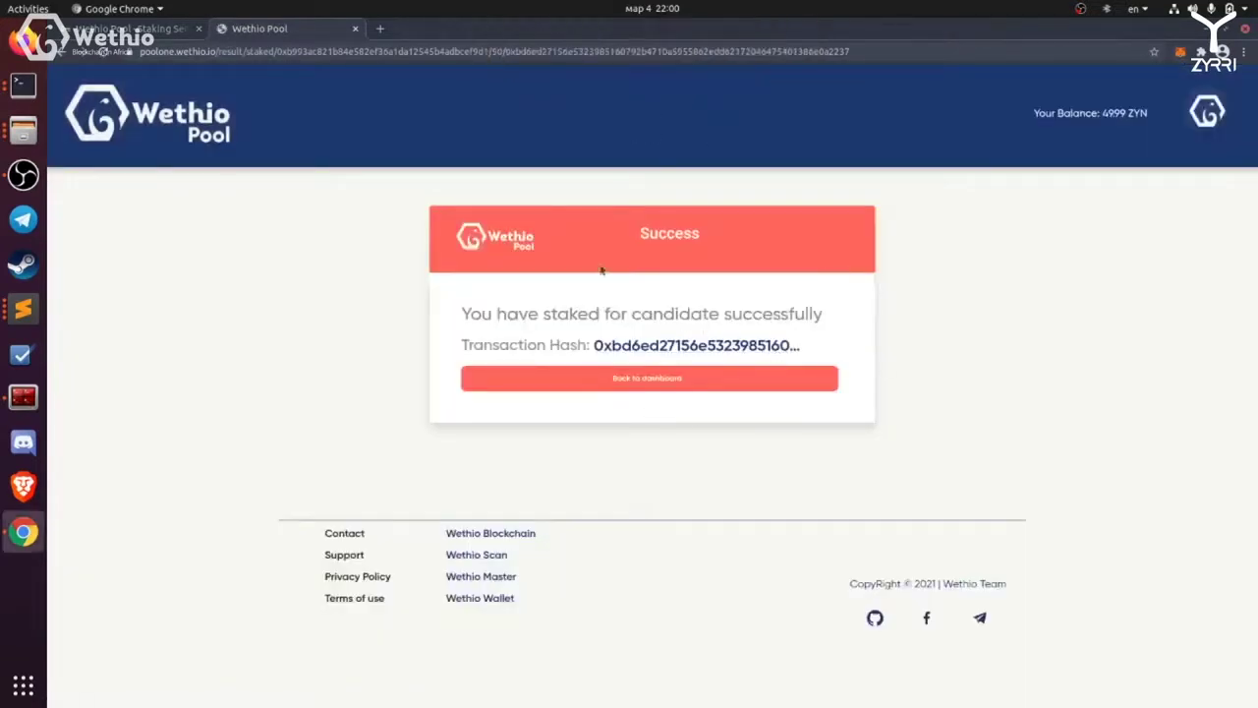
left_click(660, 387)
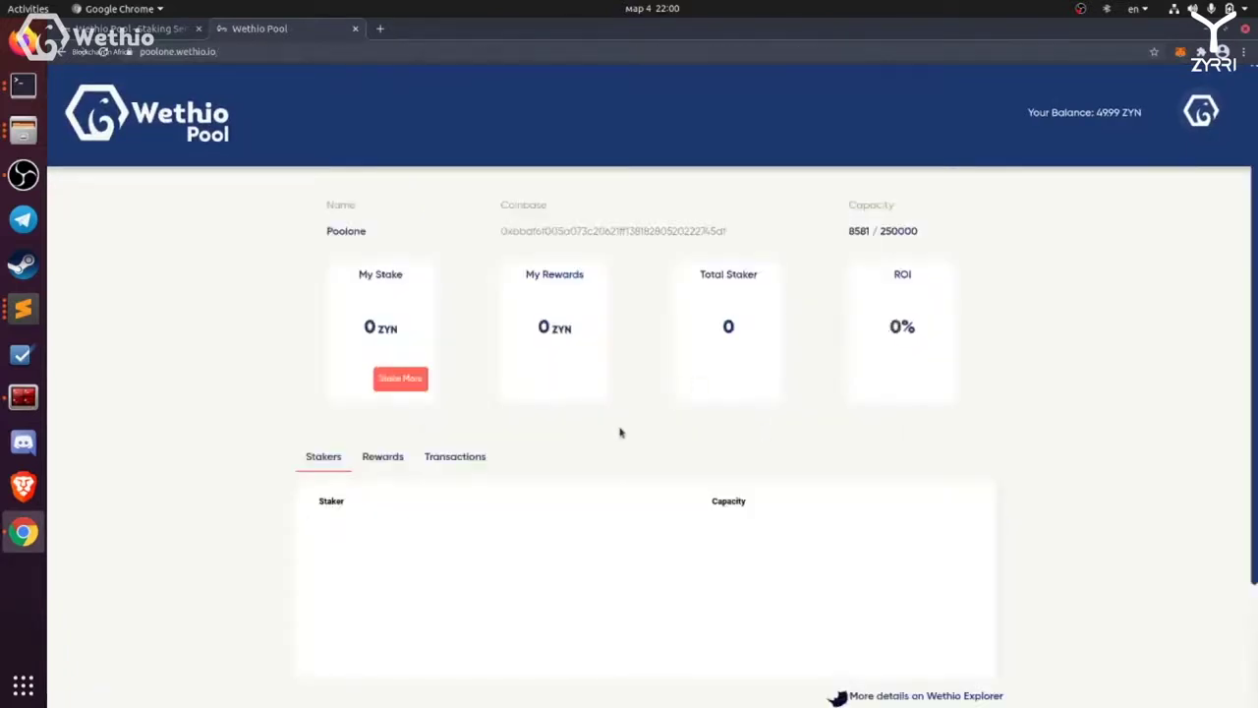
Step: Unstake 25 ZYN from the Poolone pool, confirm the transaction in MetaMask and return to the pool dashboard
scroll(620, 432, "down", 2)
scroll(621, 432, "up", 2)
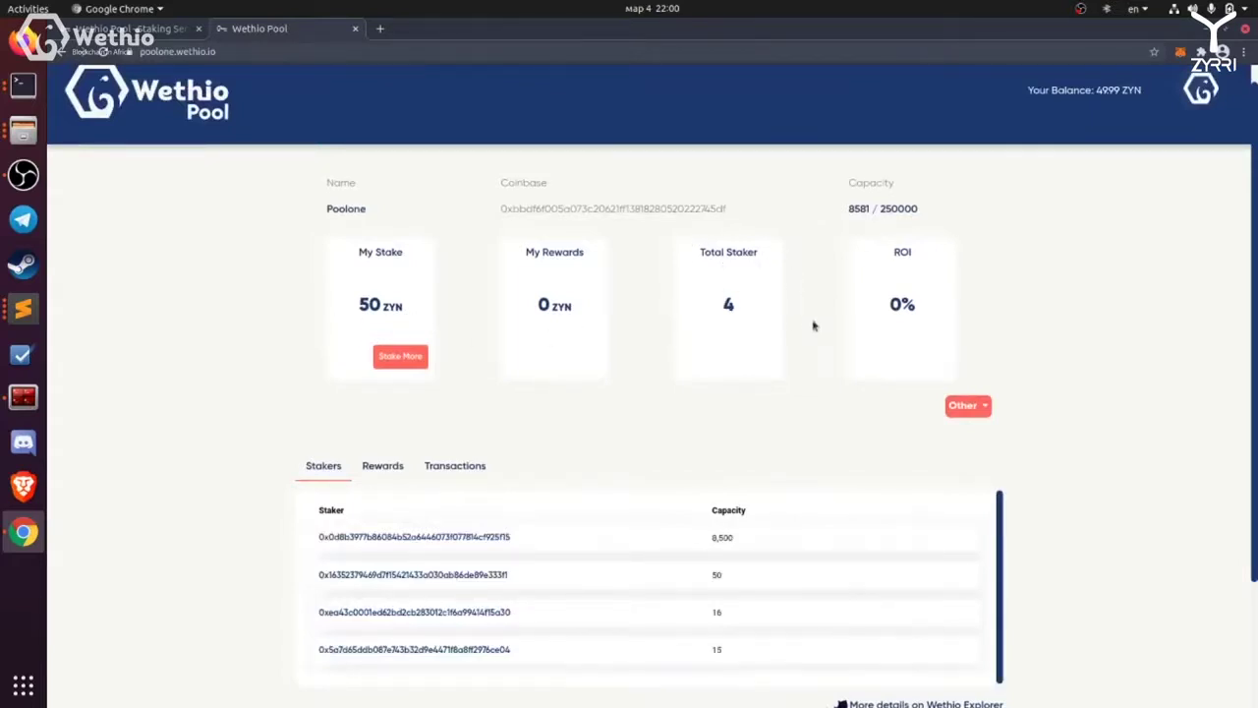
scroll(767, 419, "down", 3)
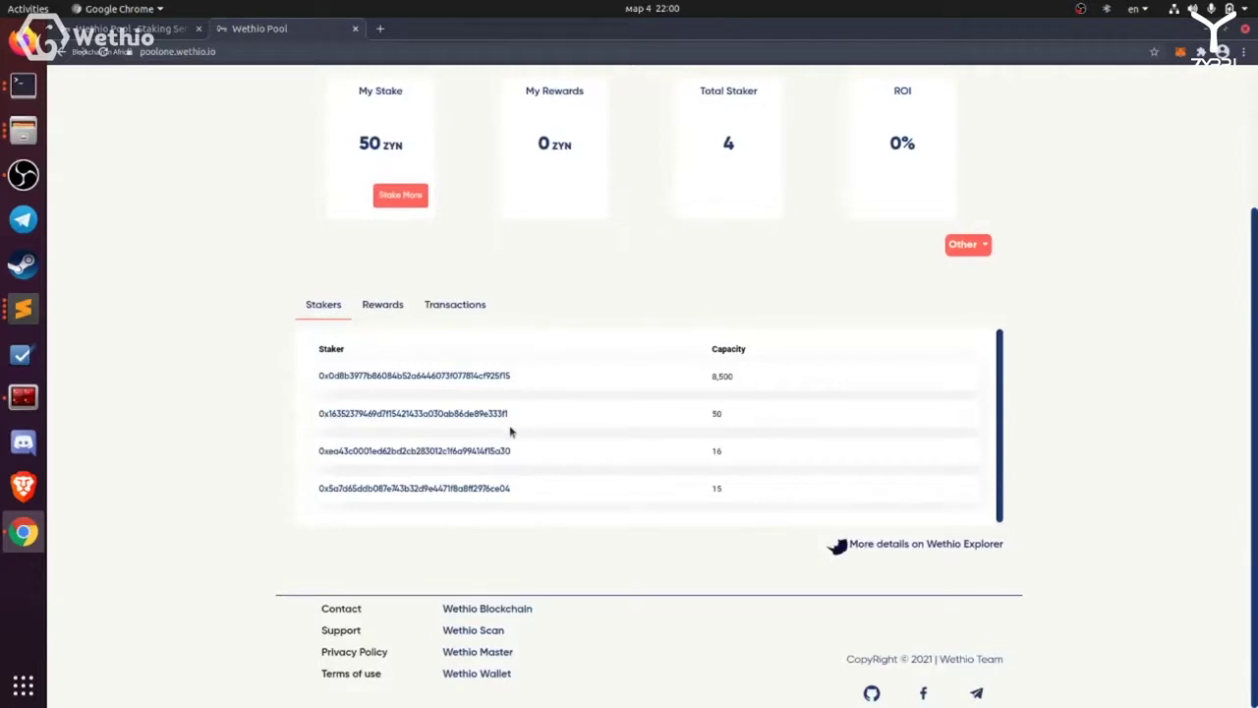
scroll(471, 413, "up", 2)
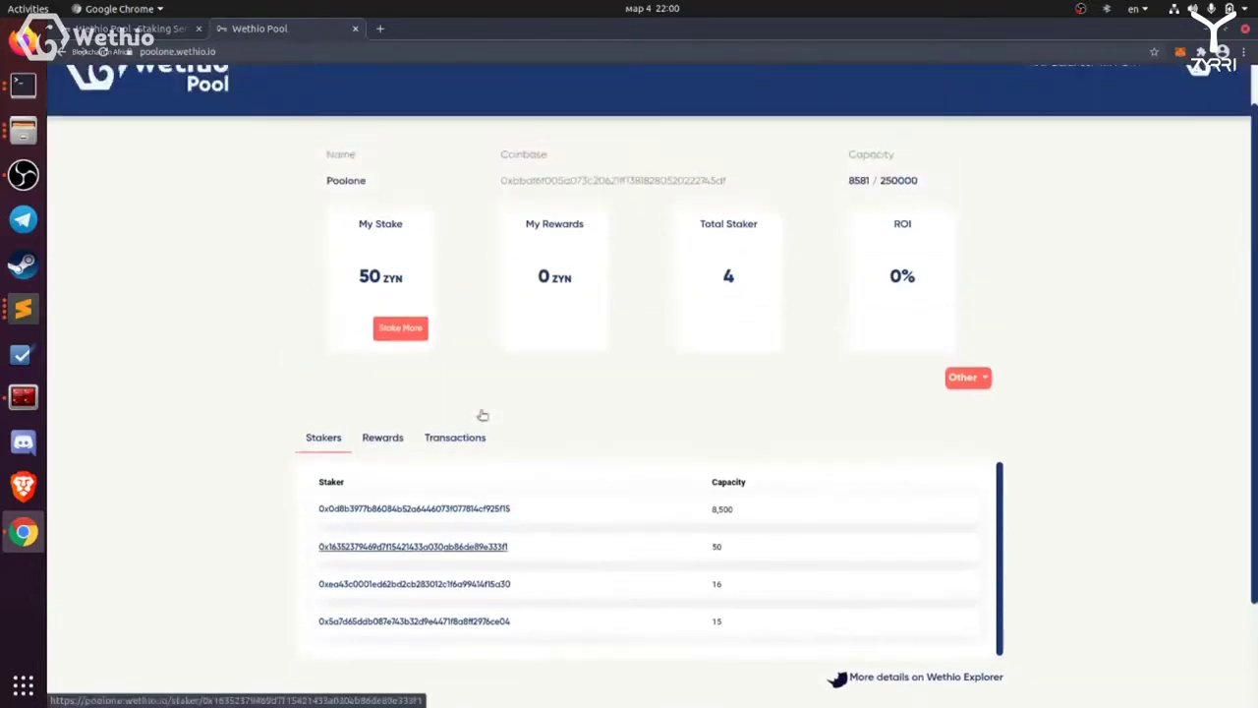
left_click(975, 382)
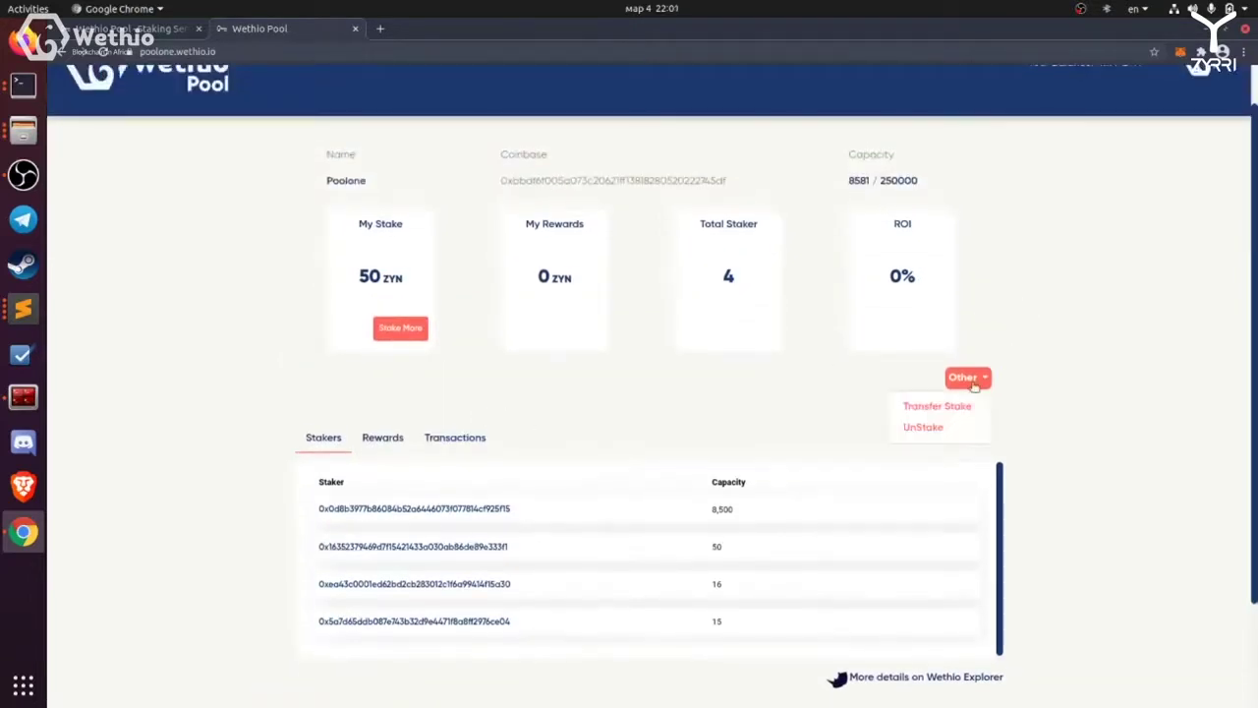
left_click(970, 440)
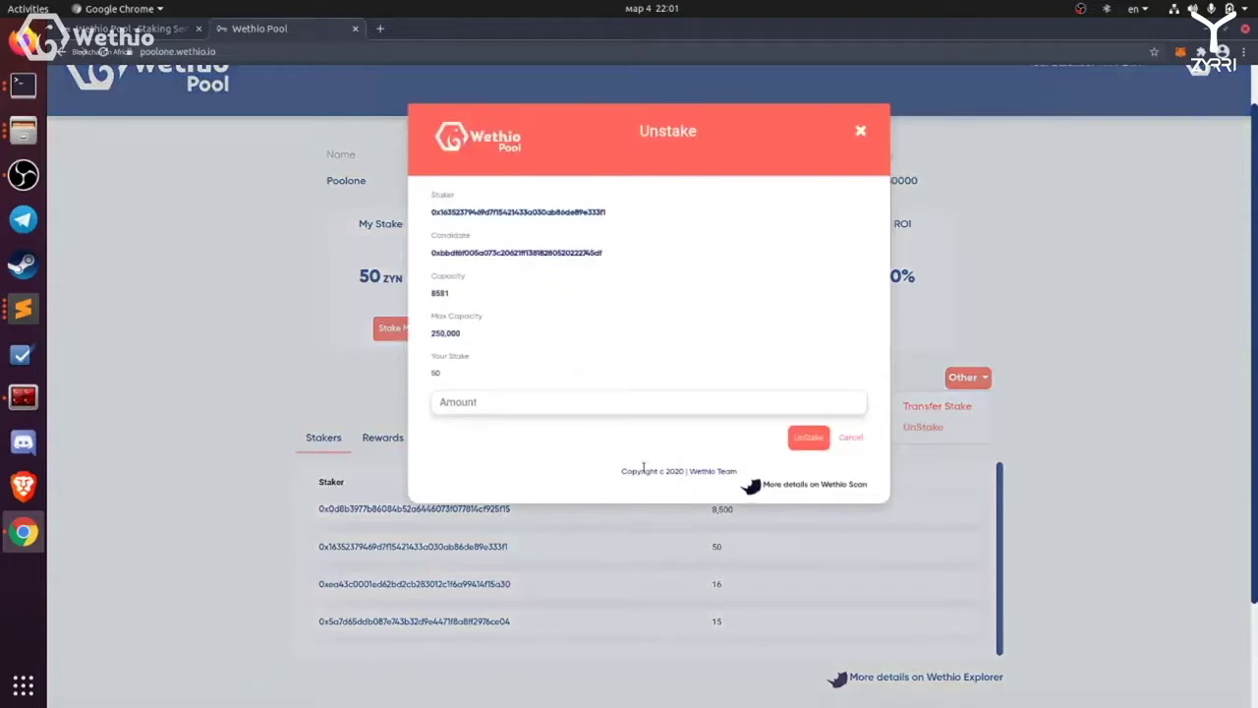
left_click(583, 402)
type("25")
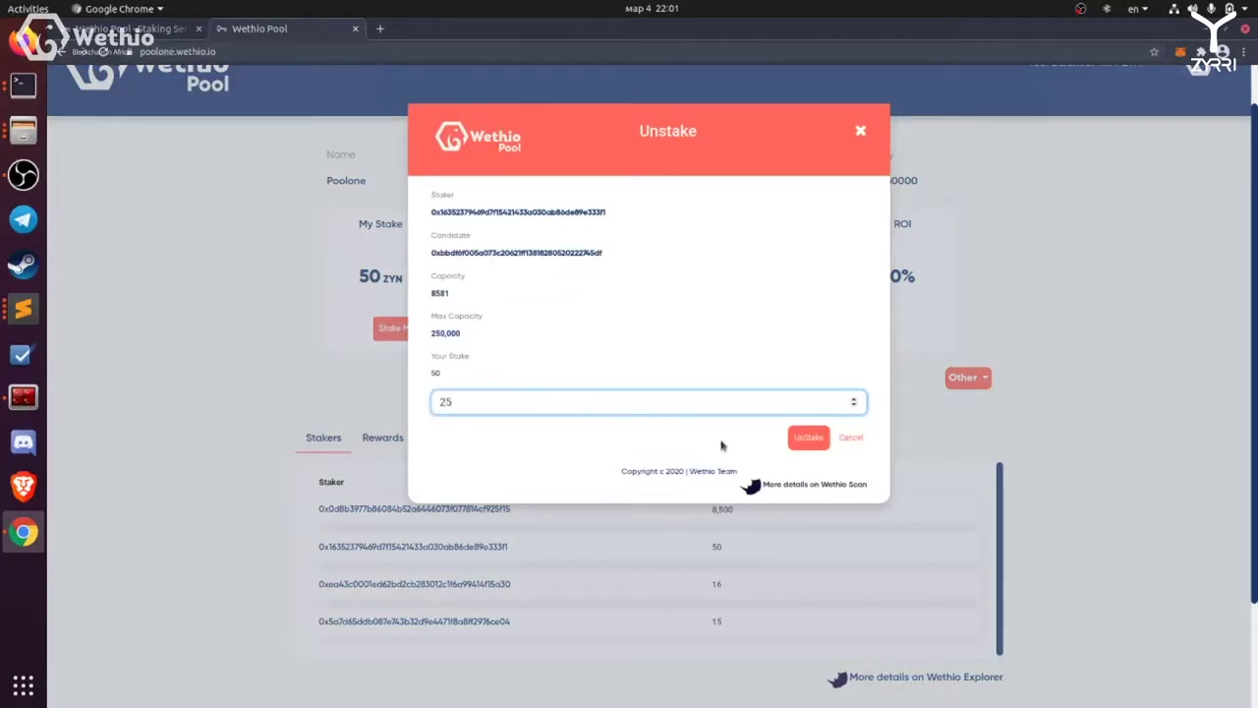
left_click(807, 438)
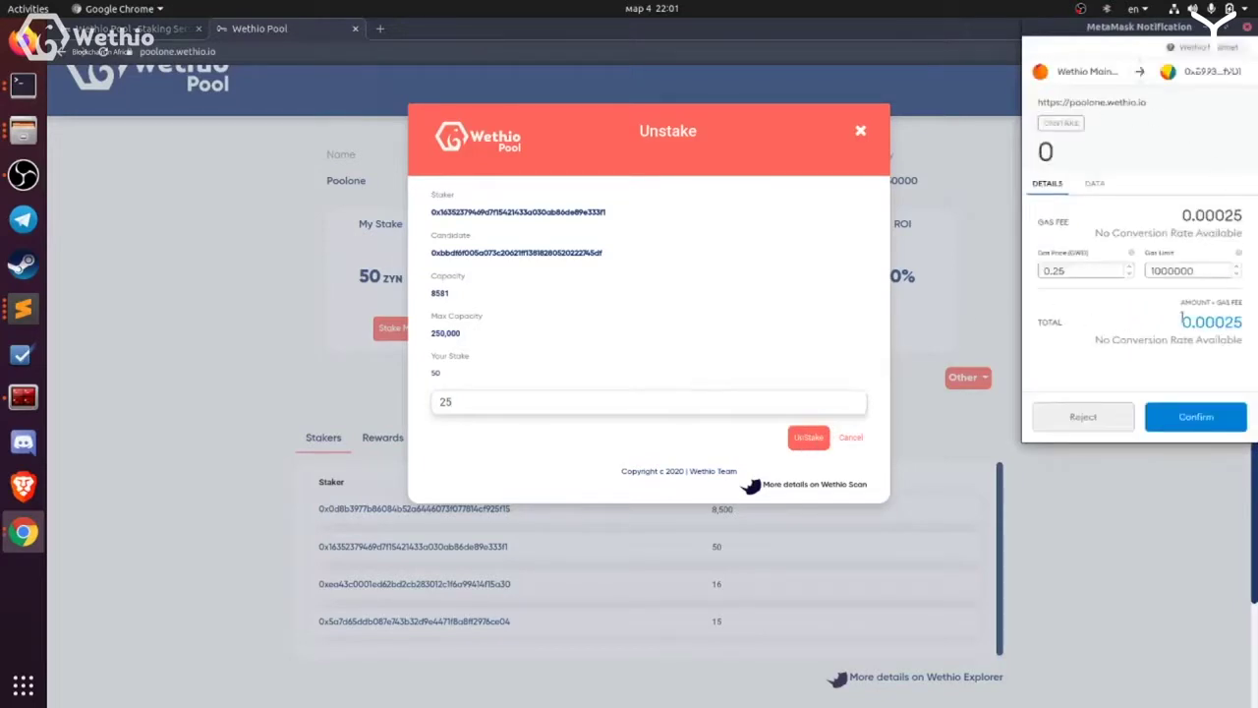
left_click(1189, 419)
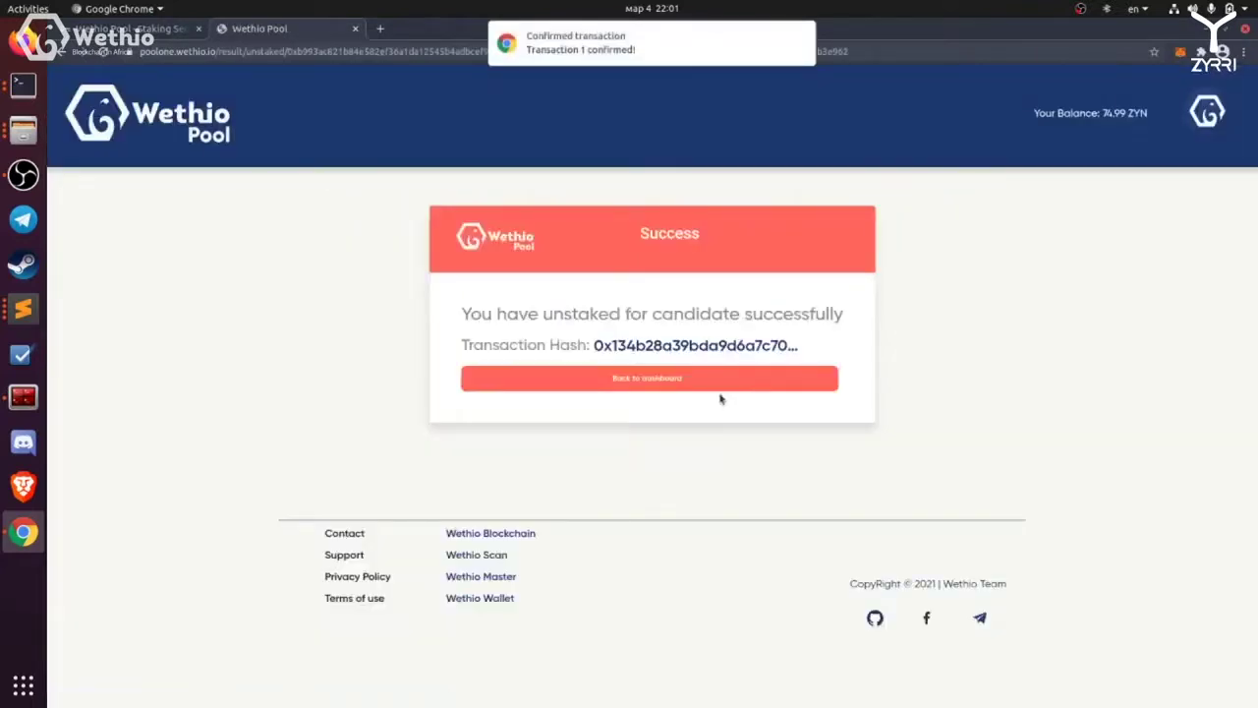
left_click(657, 385)
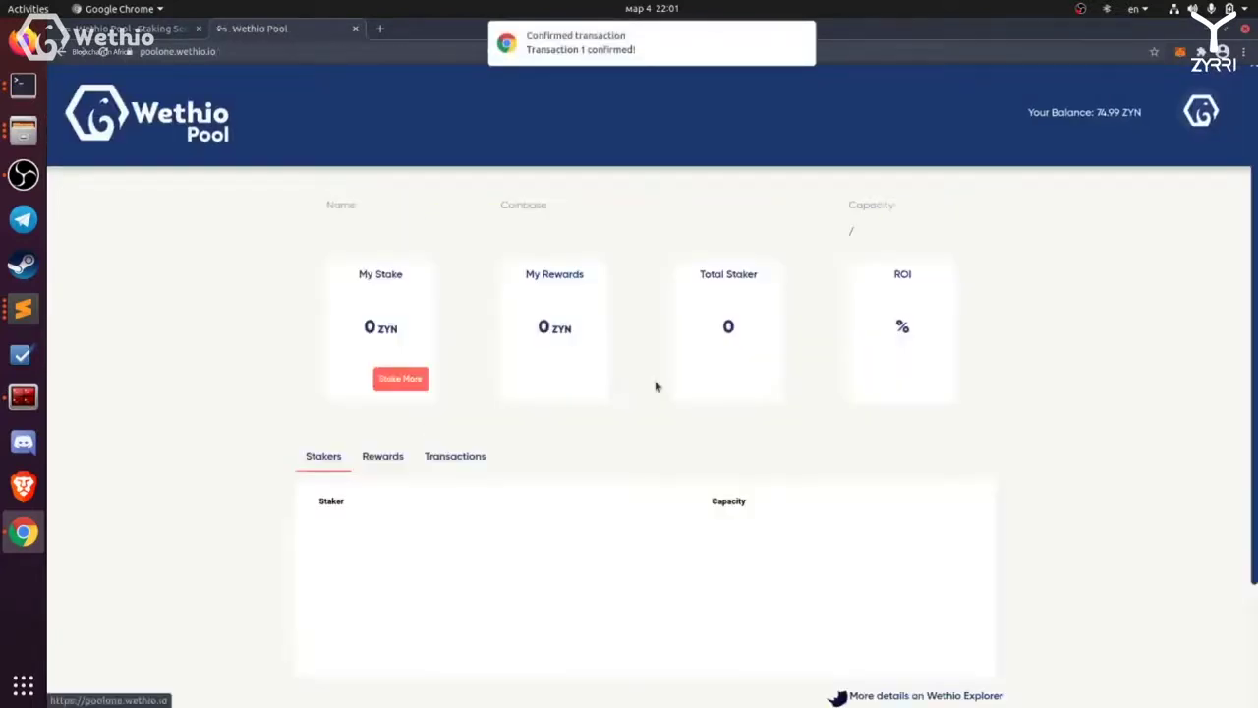
Step: Open the connected account's staker page from the Stakers list and review its transactions and rewards
scroll(675, 442, "down", 3)
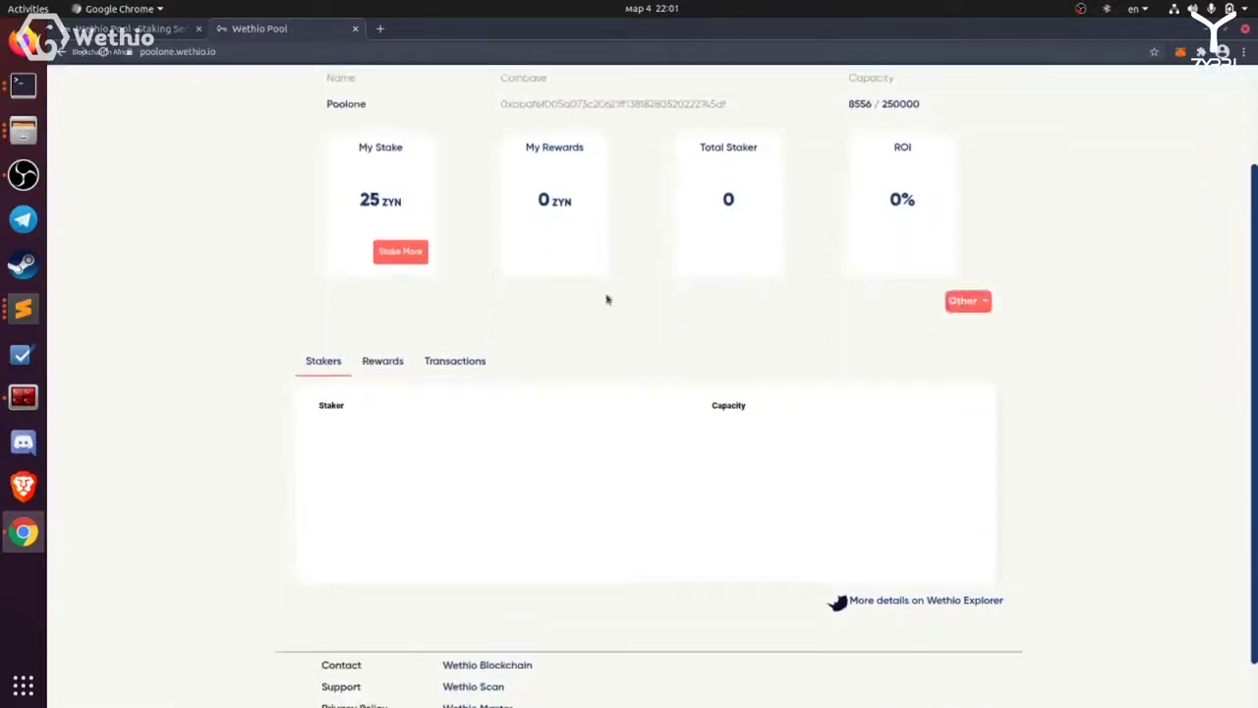
scroll(651, 344, "up", 1)
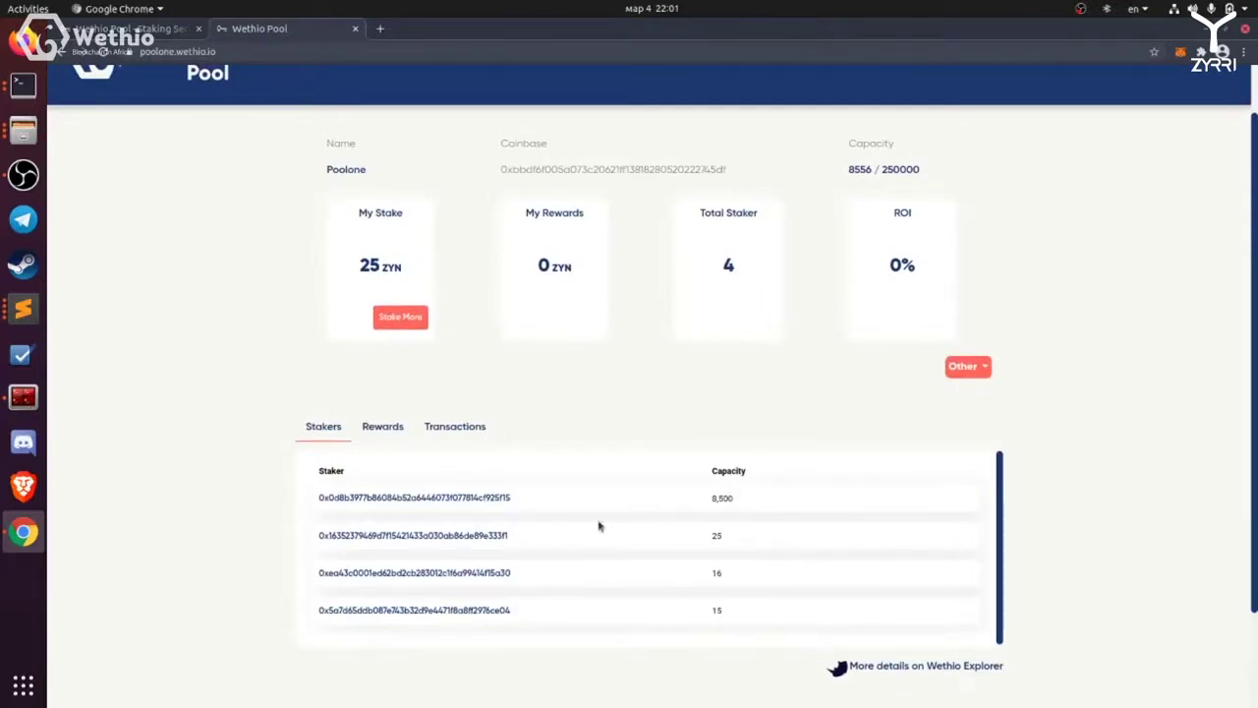
left_click(481, 536)
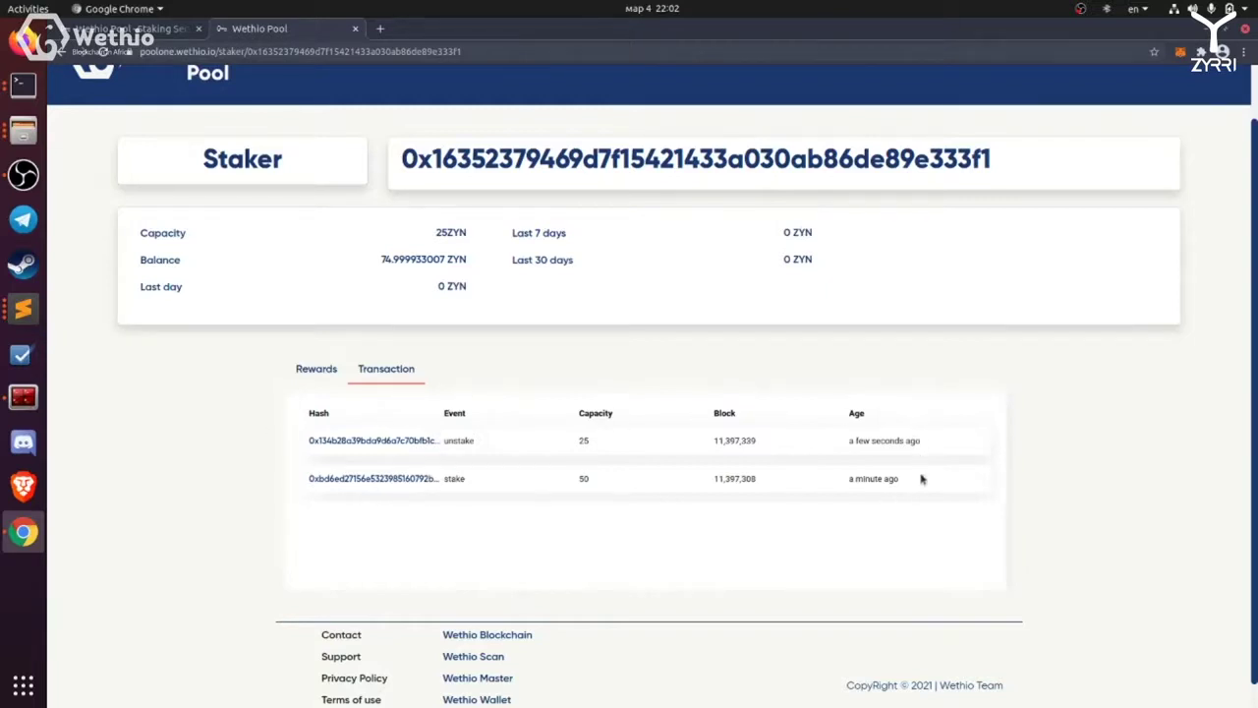
left_click(307, 371)
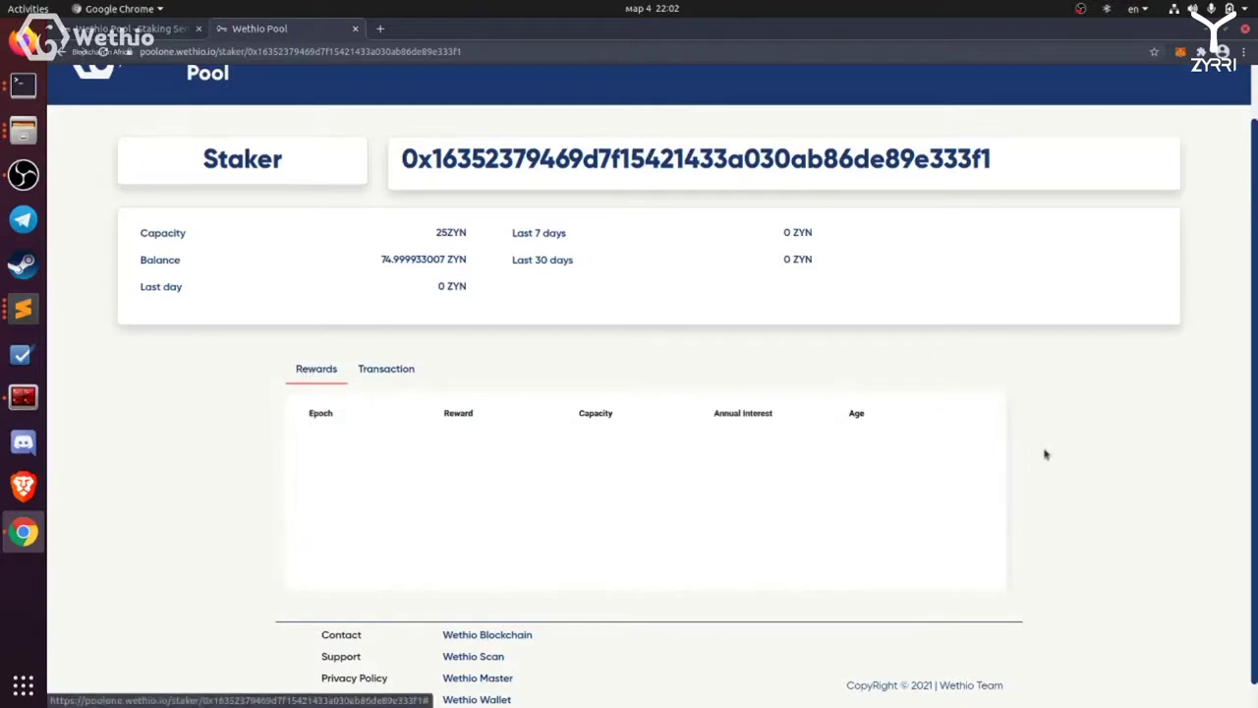